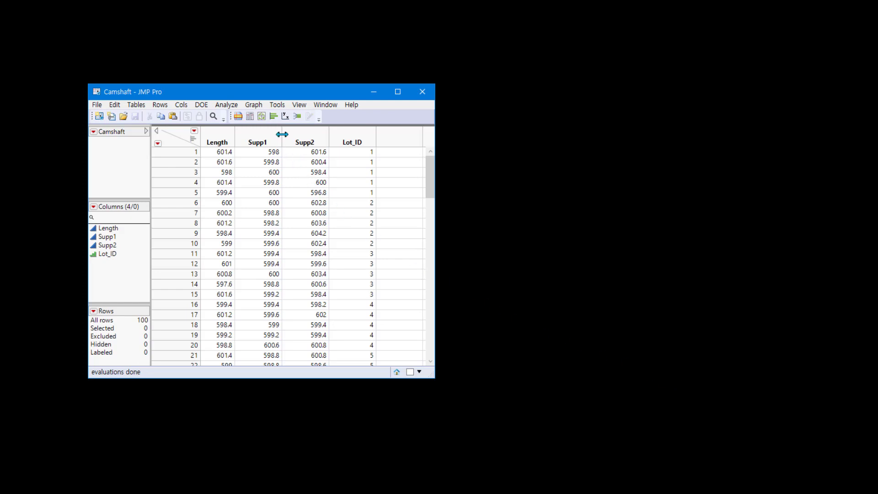
Create a Distribution report for the Length column and stack it into a horizontal layout
{"action": "left_click", "coordinate": [274, 117]}
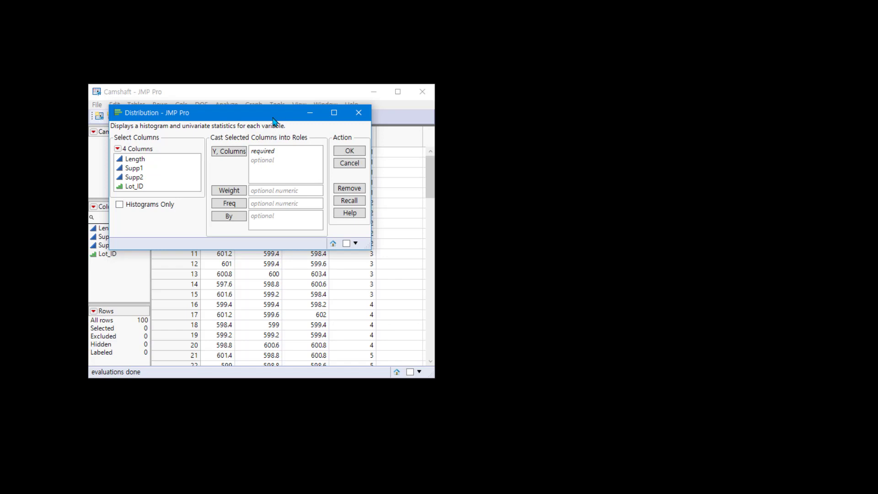
{"action": "left_click", "coordinate": [179, 161]}
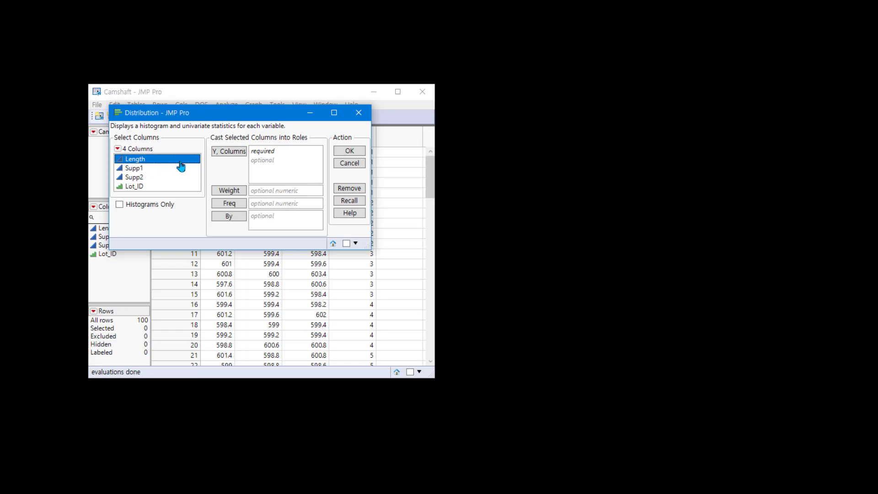
{"action": "left_click", "coordinate": [227, 152]}
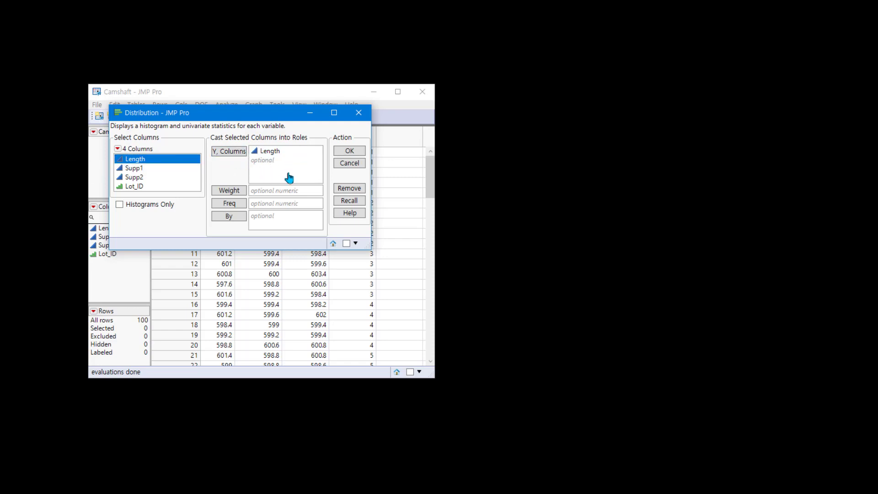
{"action": "left_click", "coordinate": [350, 153]}
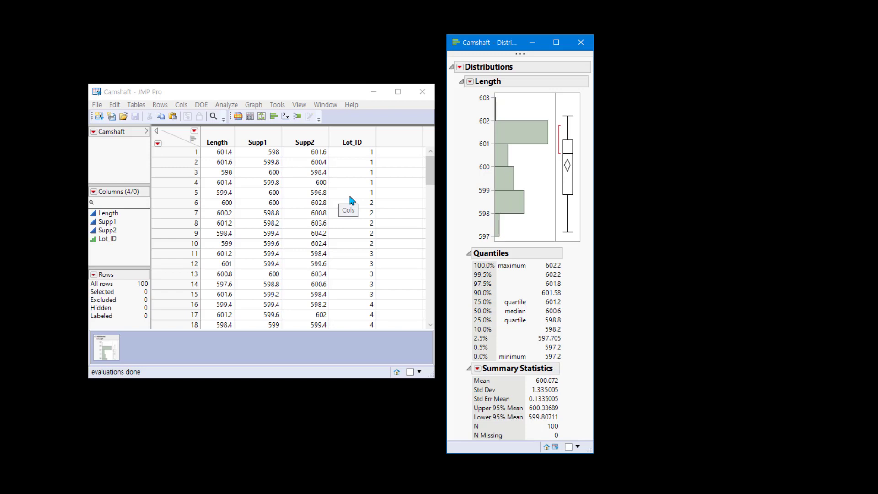
{"action": "left_click", "coordinate": [461, 69]}
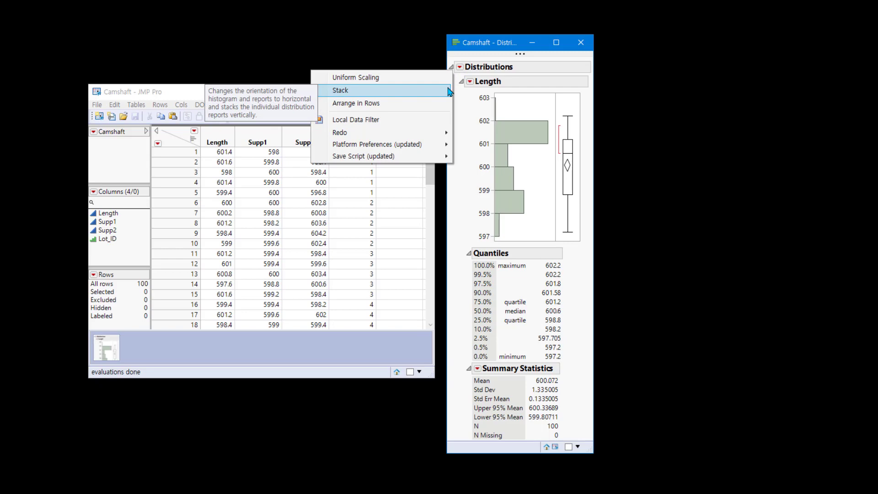
{"action": "left_click", "coordinate": [450, 91]}
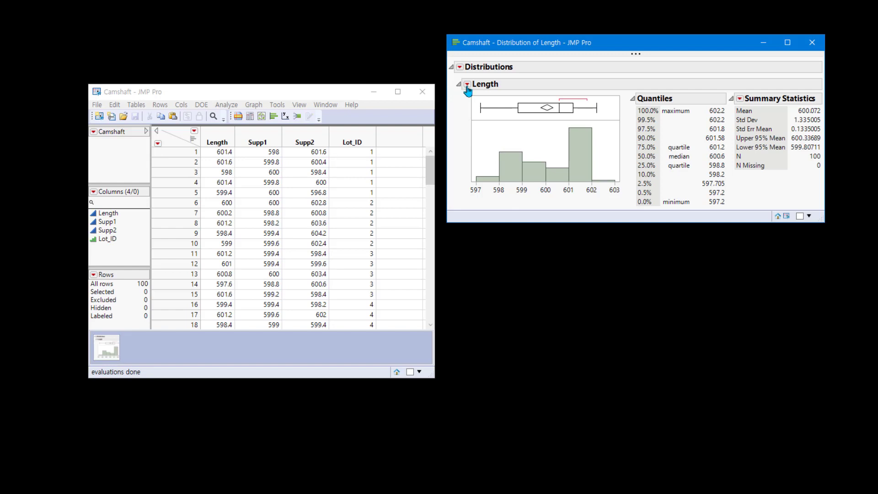
Fit a normal distribution to Length and add a Goodness of Fit test for that fit
{"action": "left_click", "coordinate": [467, 86]}
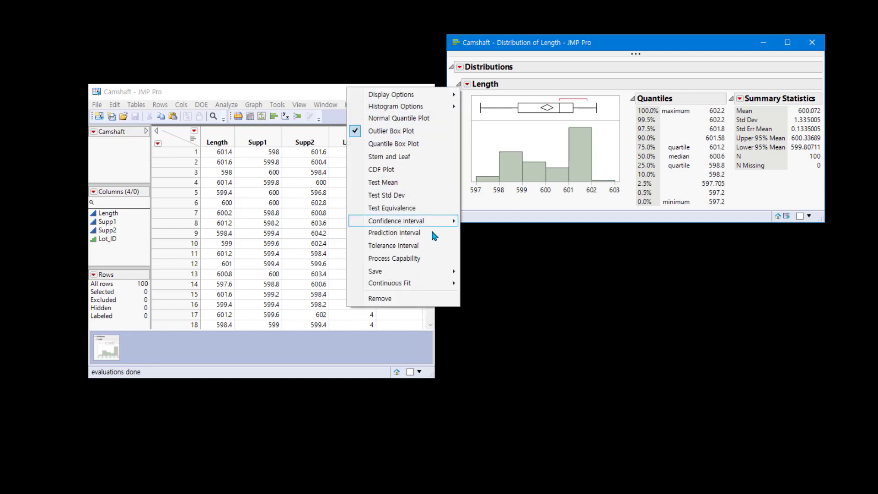
{"action": "mouse_move", "coordinate": [431, 283]}
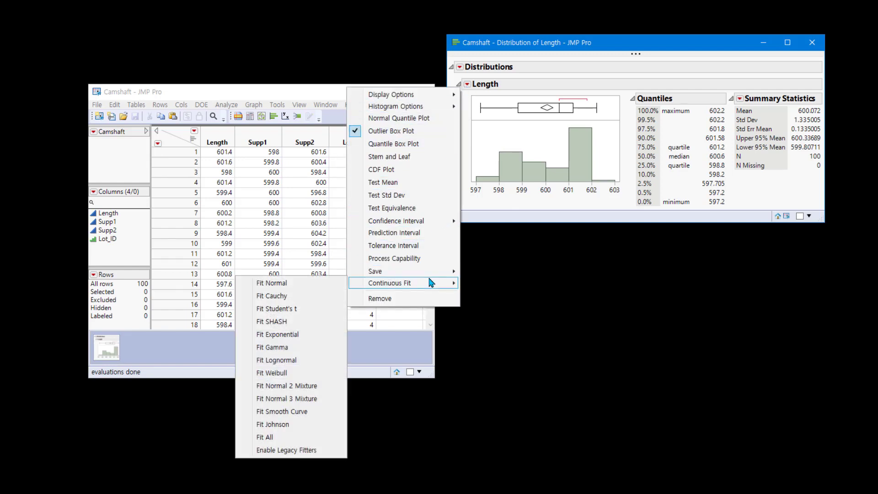
{"action": "left_click", "coordinate": [336, 288]}
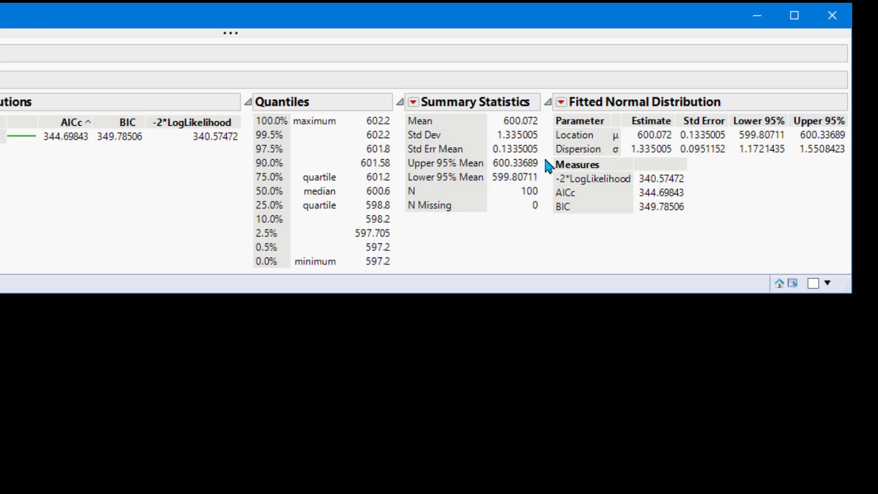
{"action": "left_click", "coordinate": [562, 102]}
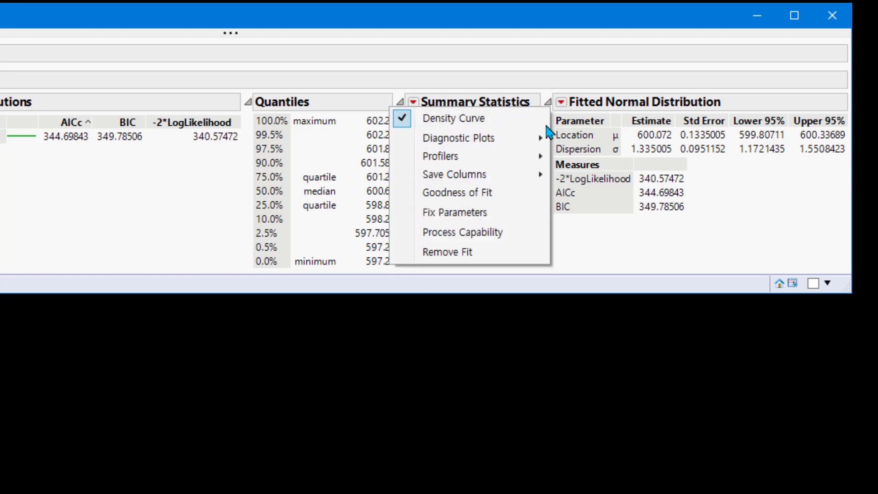
{"action": "left_click", "coordinate": [523, 195]}
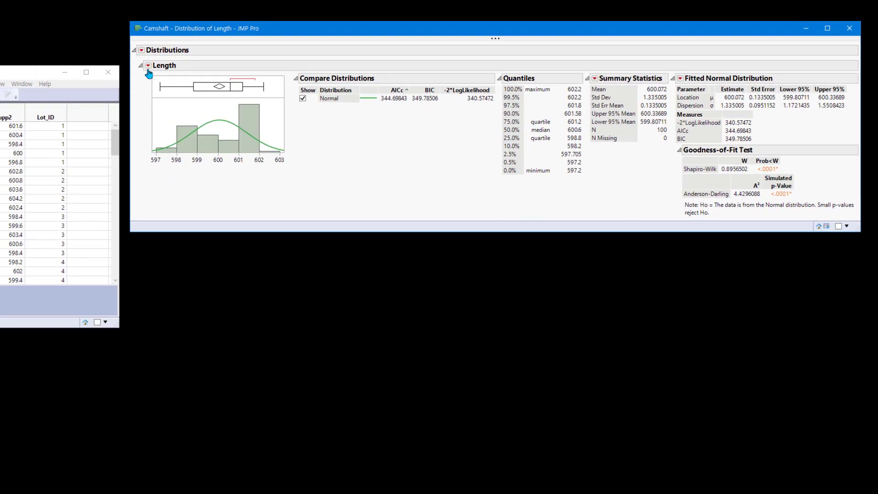
Start a Process Capability analysis for Length with LSL 598, target 600 and USL 602
{"action": "left_click", "coordinate": [148, 66]}
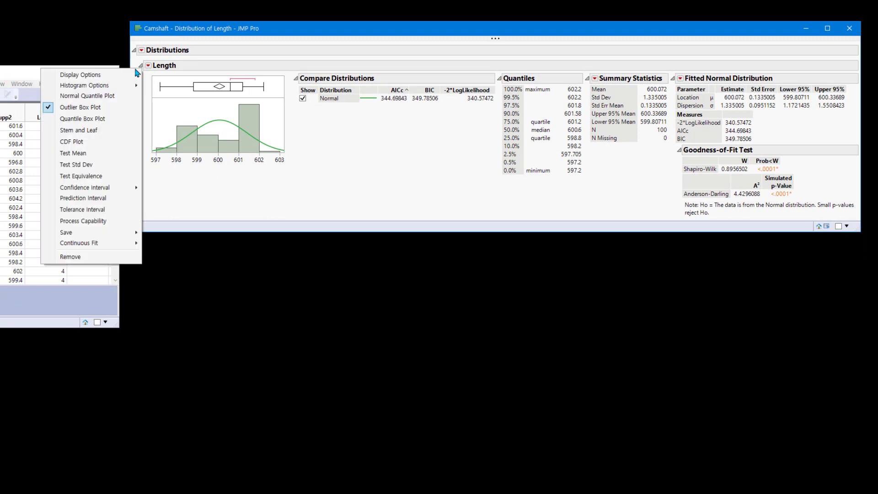
{"action": "left_click", "coordinate": [120, 221]}
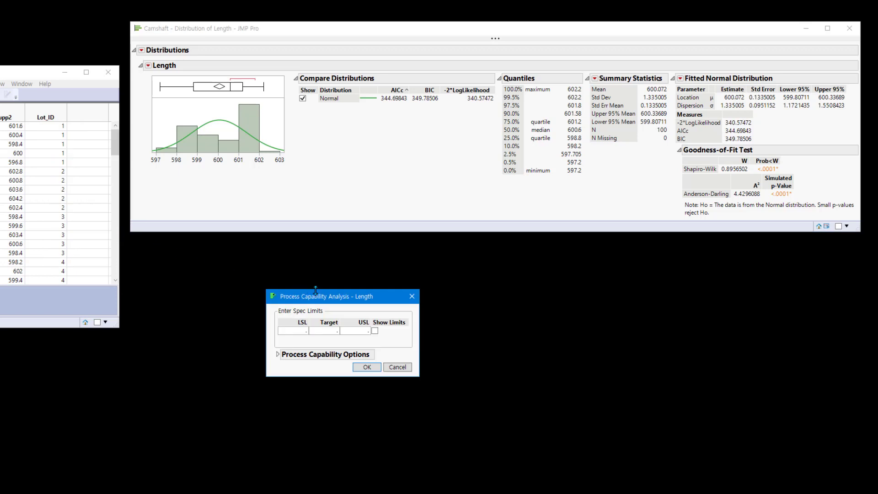
{"action": "left_click_drag", "start_coordinate": [324, 301], "coordinate": [189, 254]}
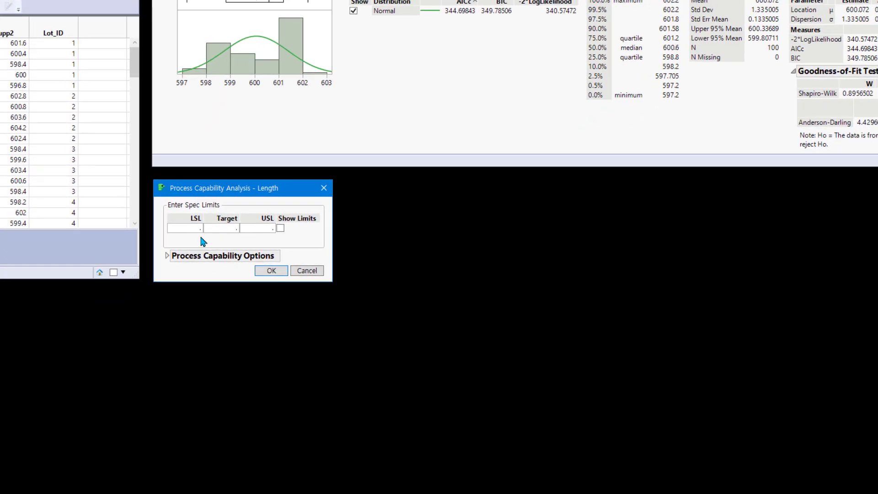
{"action": "left_click", "coordinate": [164, 284]}
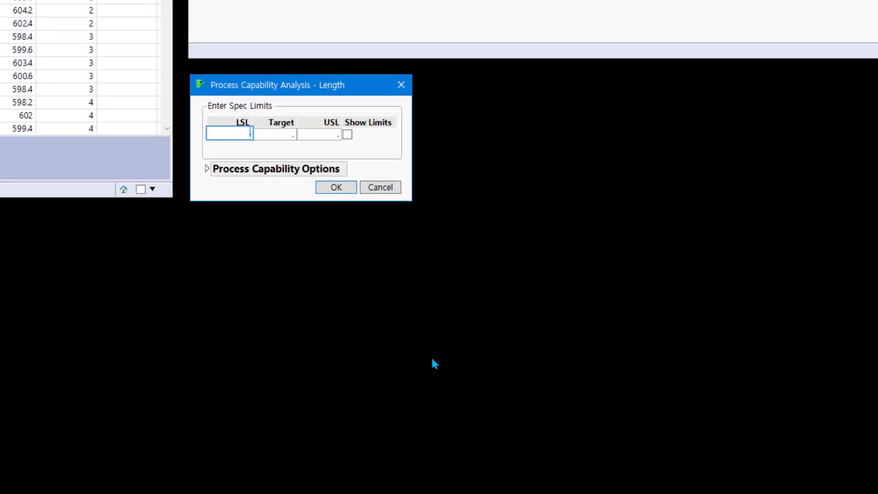
{"action": "type", "text": "598"}
{"action": "left_click", "coordinate": [284, 131]}
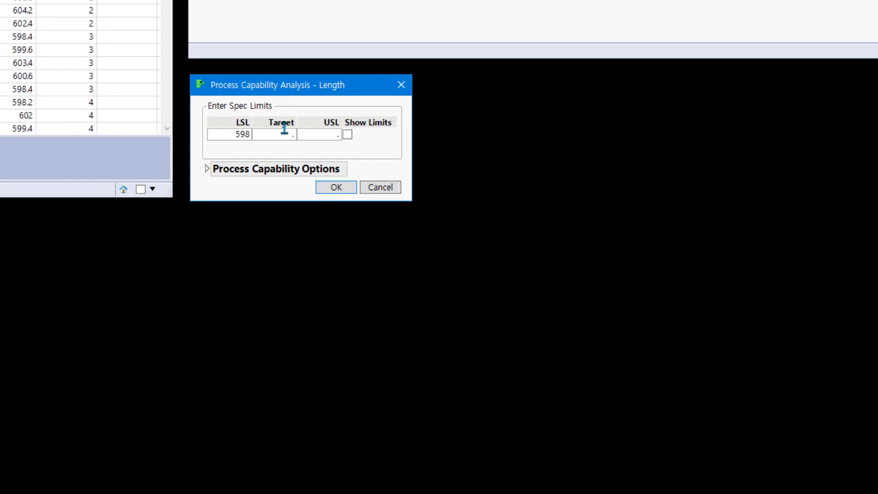
{"action": "left_click", "coordinate": [284, 133]}
{"action": "type", "text": "600"}
{"action": "left_click", "coordinate": [325, 132]}
{"action": "type", "text": "602"}
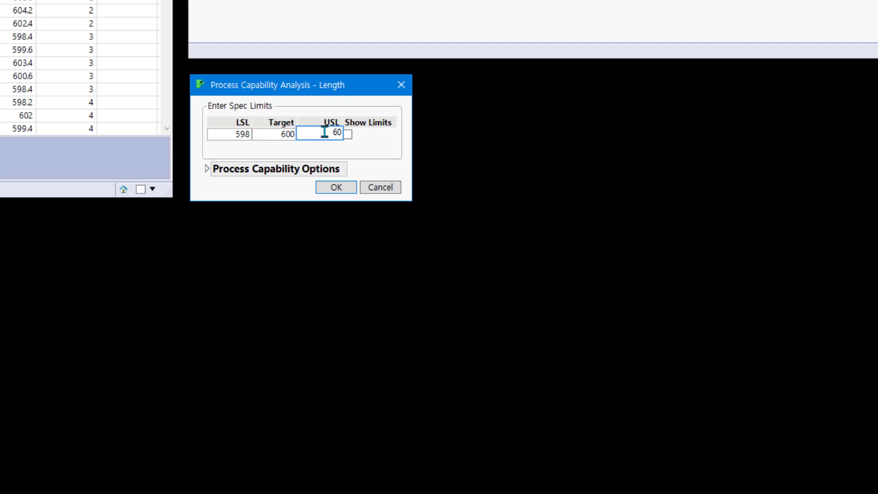
{"action": "left_click", "coordinate": [260, 191]}
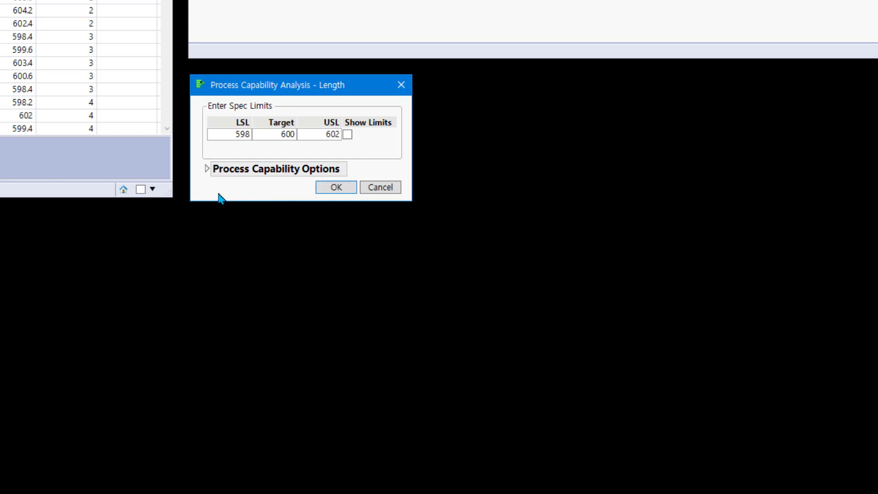
Set the process capability option to a constant subgroup size of 5
{"action": "left_click", "coordinate": [207, 169]}
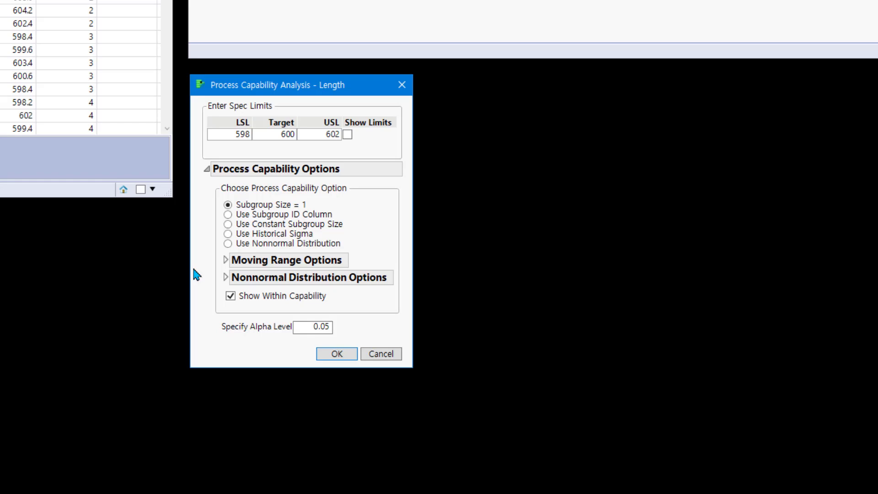
{"action": "left_click", "coordinate": [240, 229]}
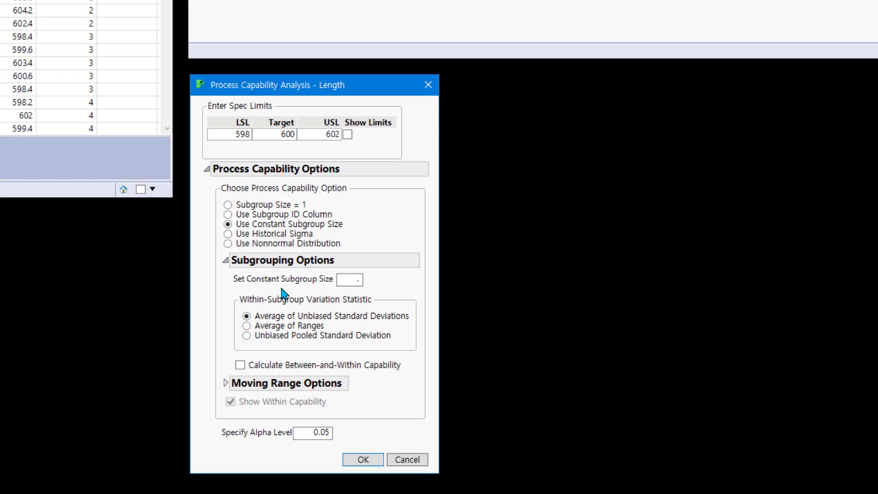
{"action": "left_click", "coordinate": [358, 280]}
{"action": "type", "text": "5"}
Switch the capability option to a subgroup ID column and select Lot_ID as that column
{"action": "left_click", "coordinate": [289, 218]}
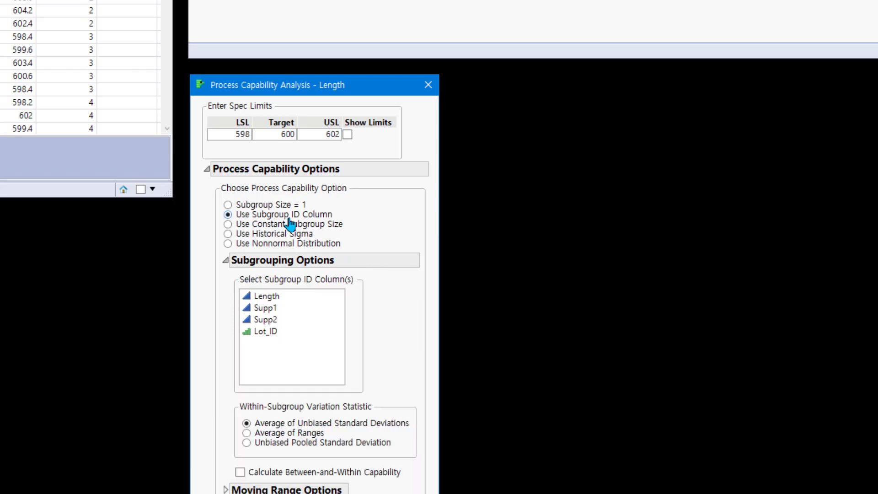
{"action": "left_click", "coordinate": [271, 332]}
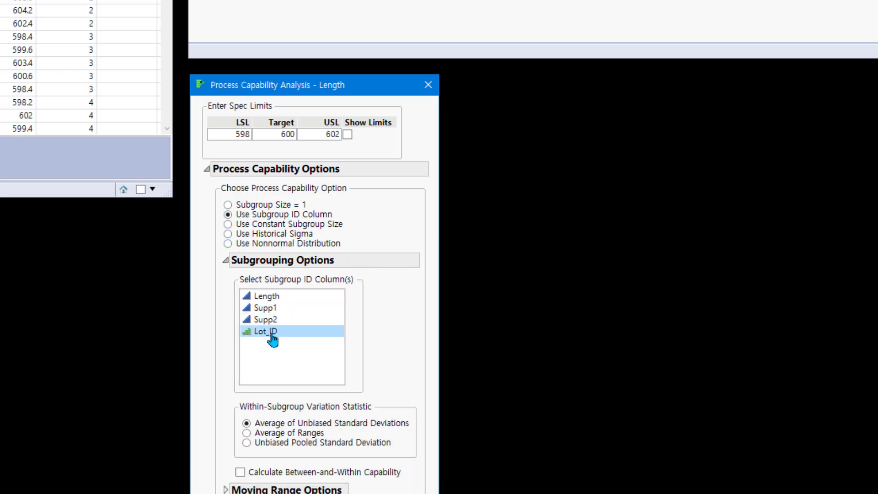
{"action": "left_click", "coordinate": [271, 333]}
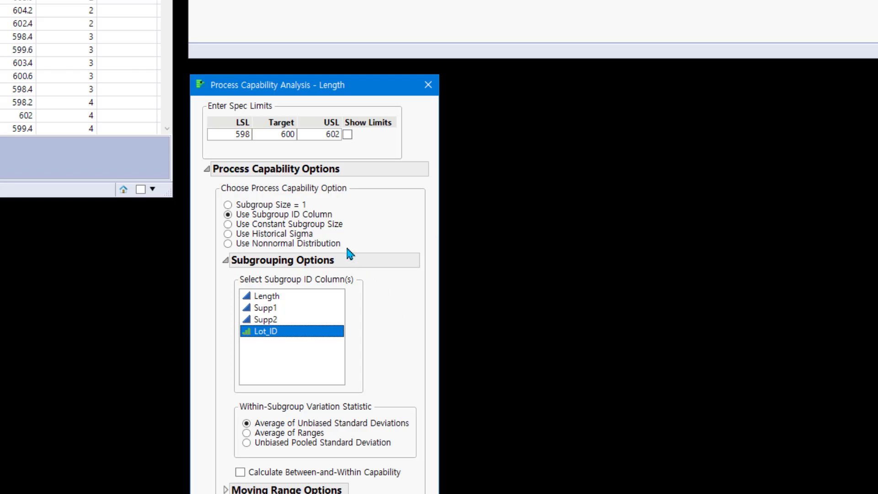
Switch the capability option to nonnormal distribution and review the distributions offered
{"action": "left_click", "coordinate": [319, 251]}
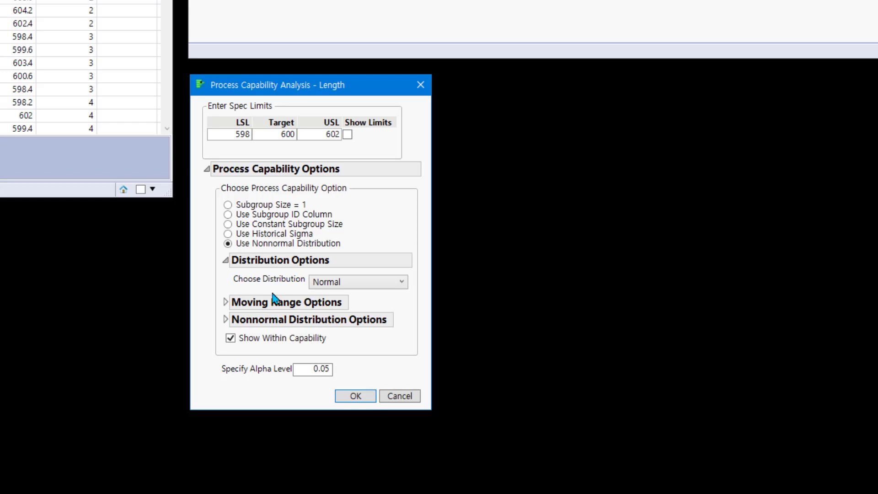
{"action": "left_click", "coordinate": [376, 291]}
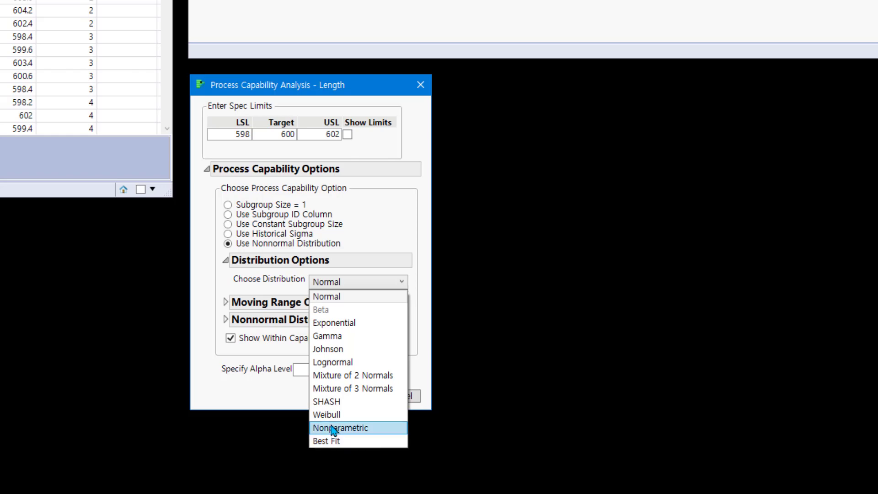
{"action": "left_click", "coordinate": [271, 405]}
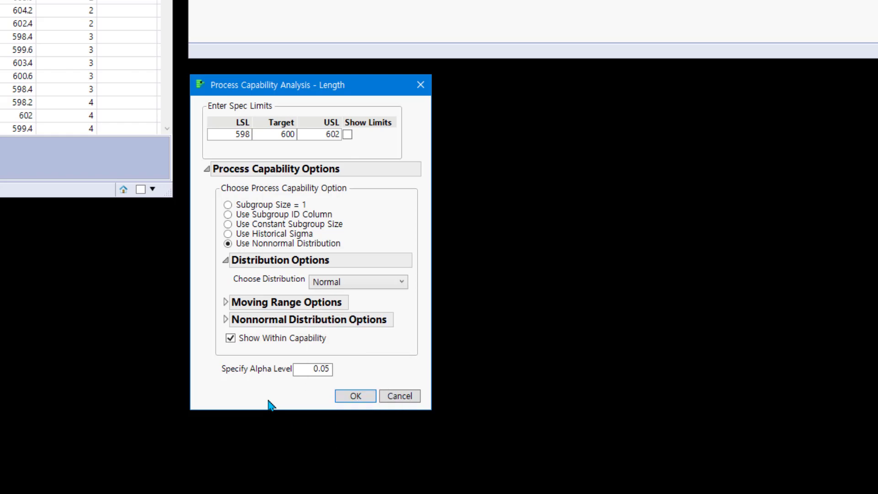
Switch back to the constant subgroup size option and run the capability analysis
{"action": "left_click", "coordinate": [269, 232]}
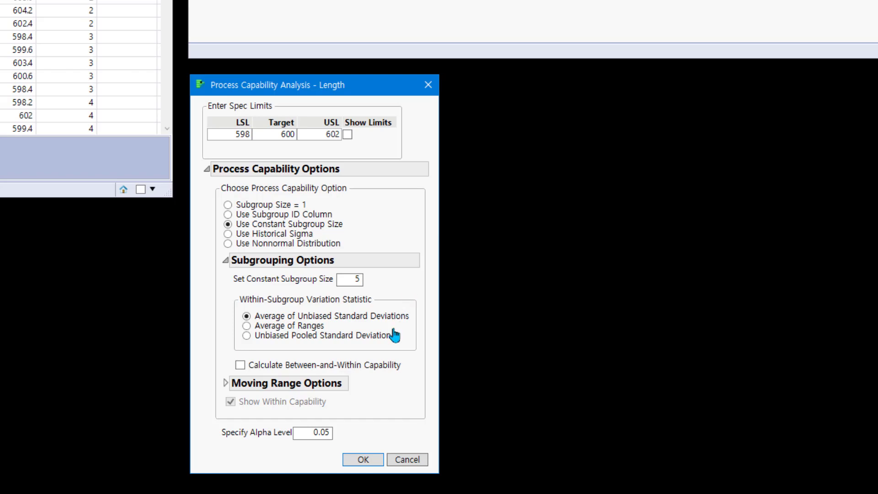
{"action": "left_click", "coordinate": [363, 460]}
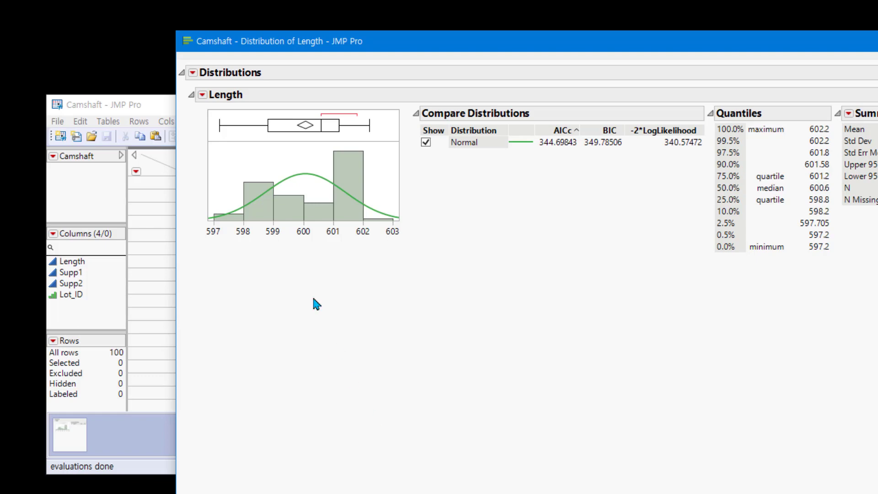
Start a second Process Capability analysis for Length with LSL 598, target 600 and USL 602
{"action": "left_click", "coordinate": [202, 96]}
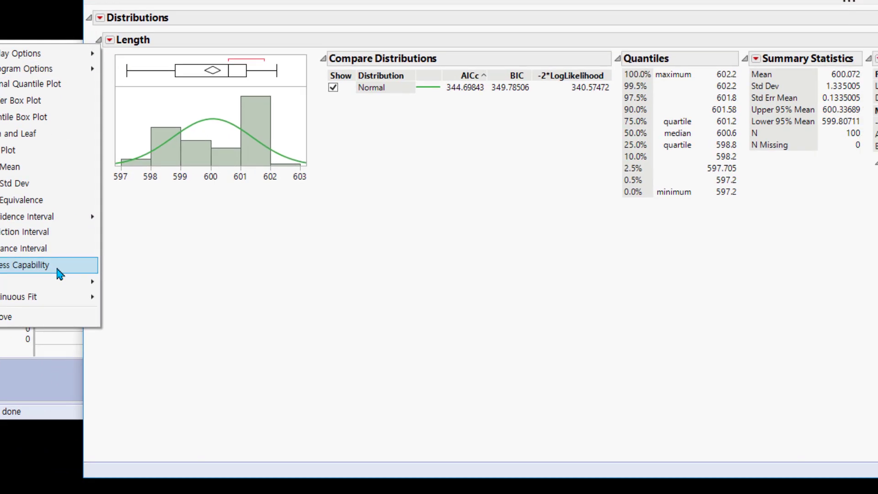
{"action": "left_click", "coordinate": [58, 268]}
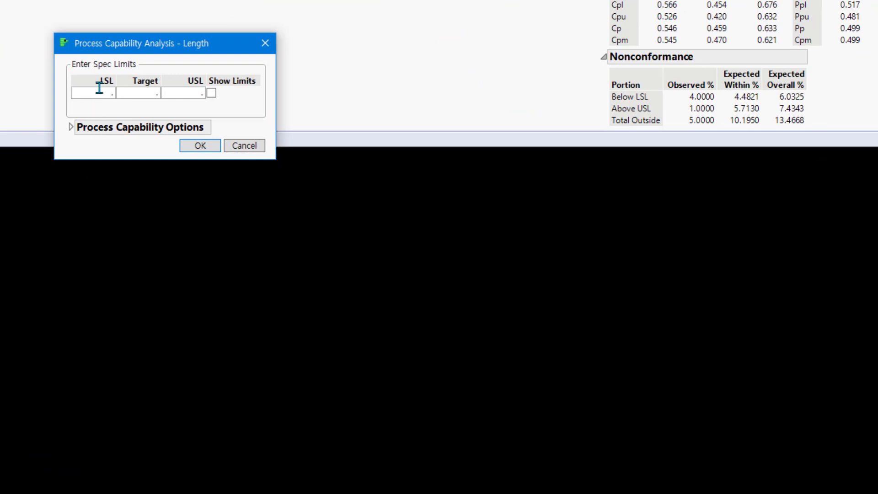
{"action": "left_click", "coordinate": [100, 91]}
{"action": "type", "text": "598"}
{"action": "key", "text": "Tab"}
{"action": "type", "text": "600"}
{"action": "key", "text": "Tab"}
{"action": "type", "text": "602"}
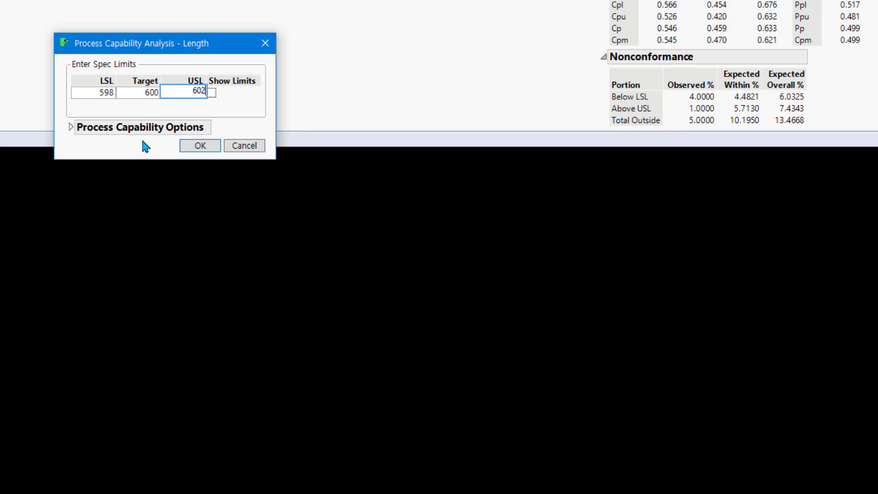
{"action": "key", "text": "Tab"}
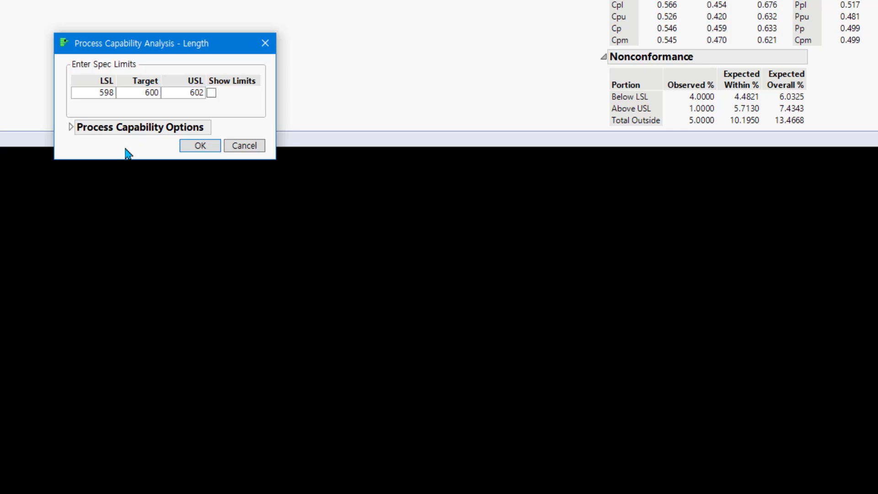
Set the capability option to nonnormal distribution with Best Fit and run the analysis
{"action": "left_click", "coordinate": [71, 128]}
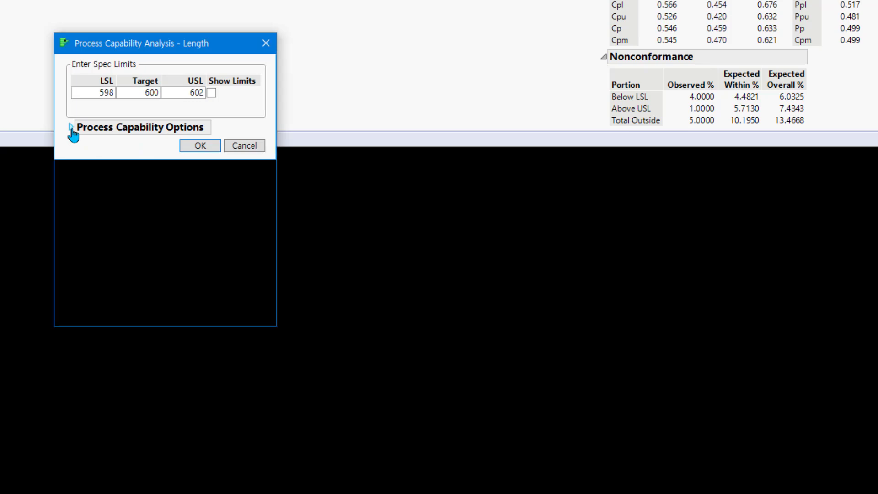
{"action": "left_click", "coordinate": [102, 204]}
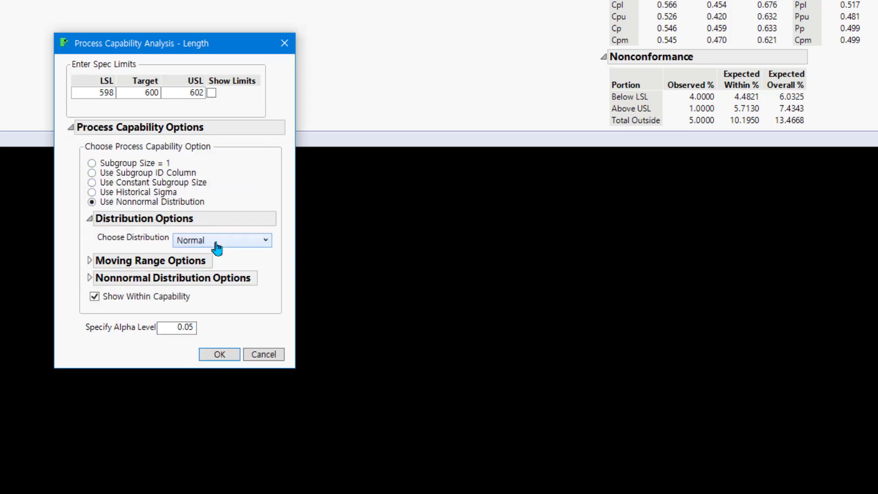
{"action": "left_click", "coordinate": [218, 241]}
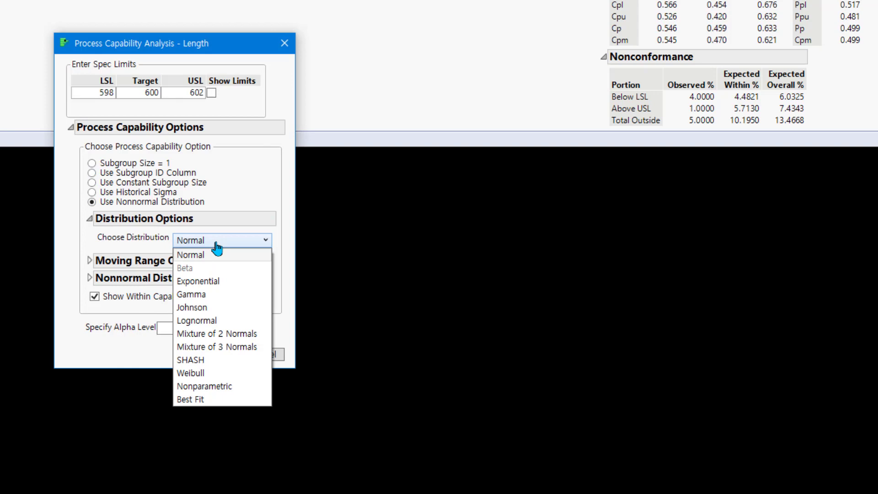
{"action": "left_click", "coordinate": [222, 399]}
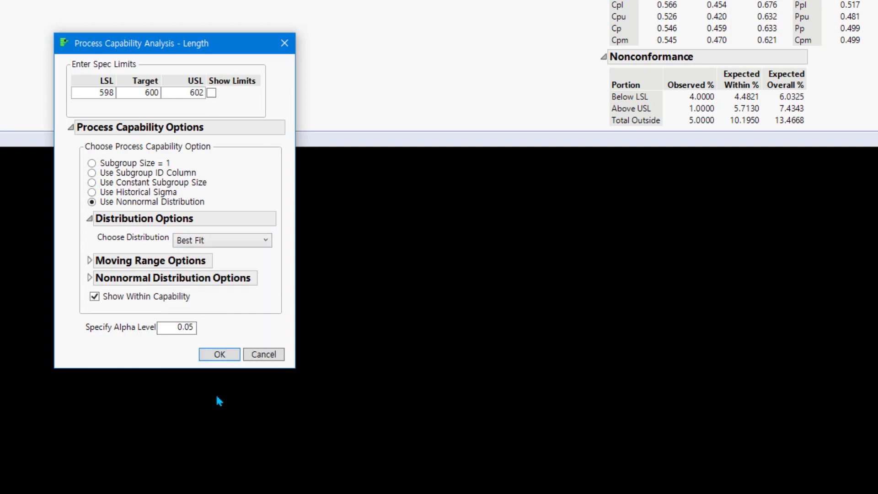
{"action": "left_click", "coordinate": [219, 355]}
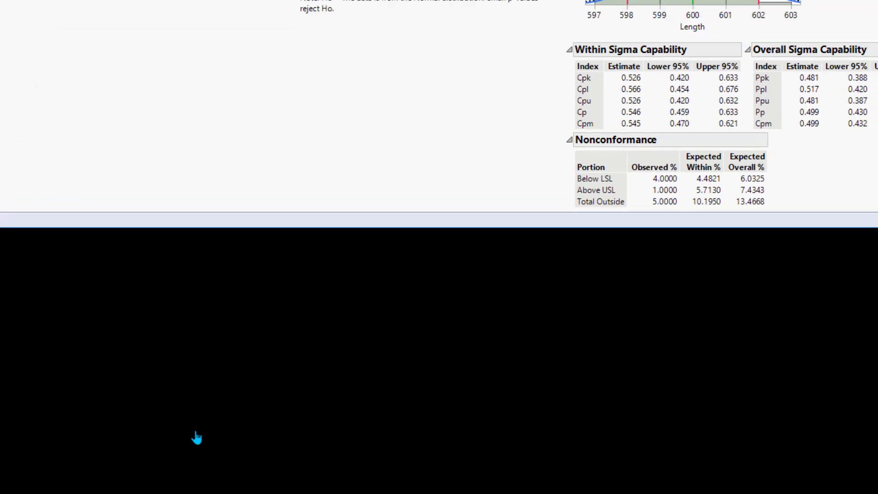